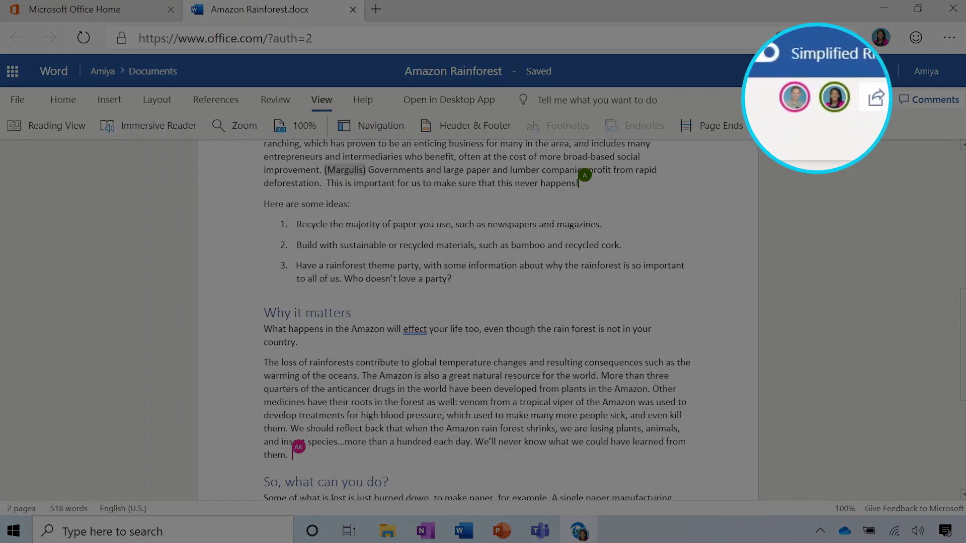
Step: Start a new empty fourth item after the three ideas in the Amazon Rainforest list
{"action": "key", "text": "Return"}
{"action": "type", "text": "Pla"}
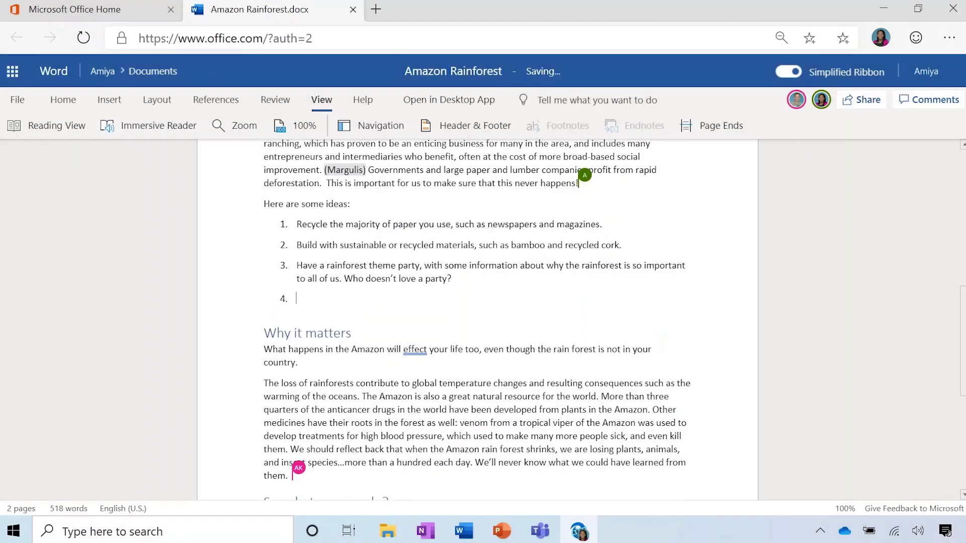